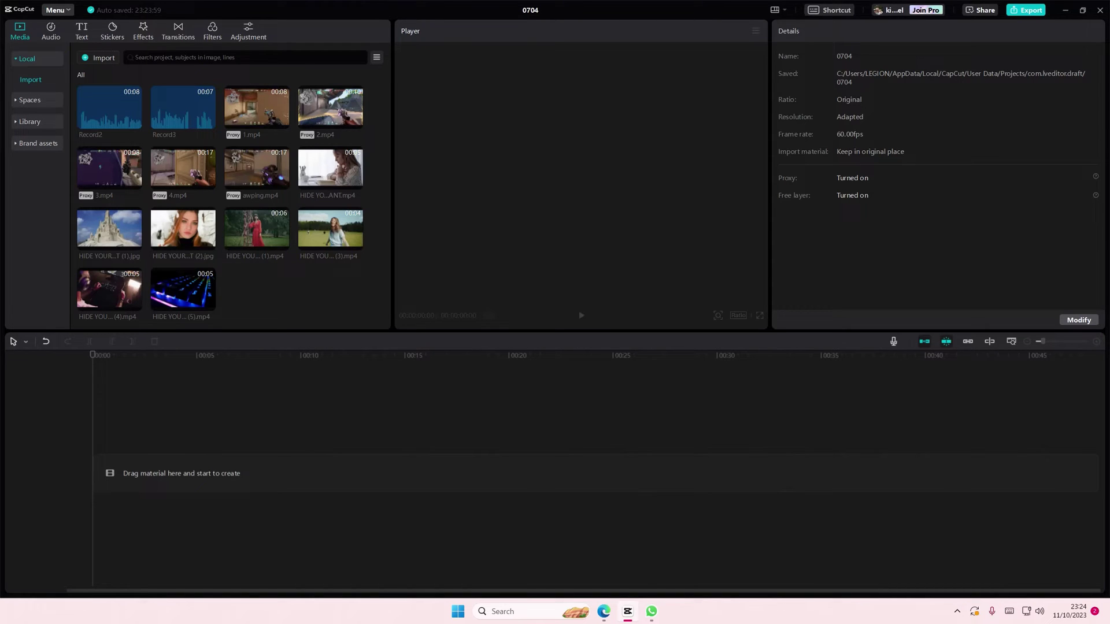
- In Settings' Edit section, raise the default image duration from 1.0 to 1.5 seconds
left_click(60, 11)
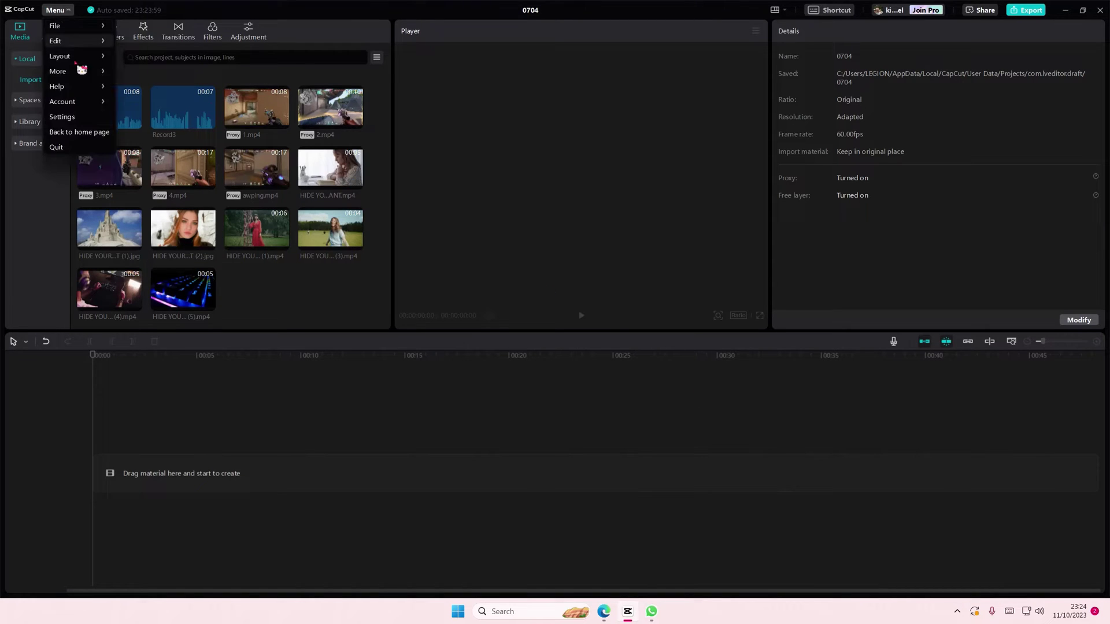
left_click(94, 117)
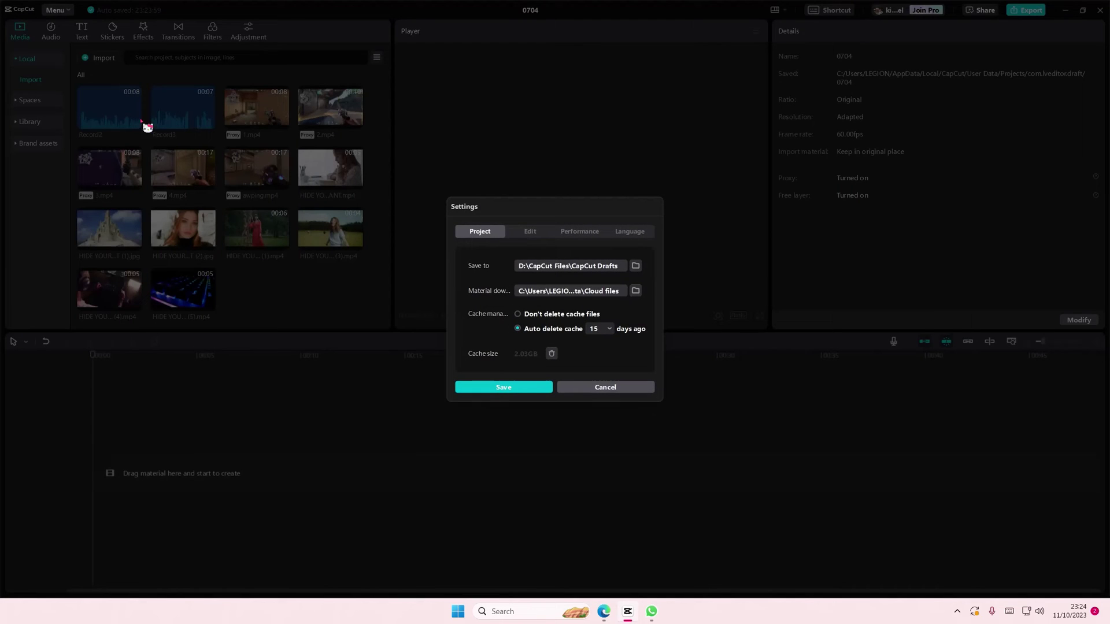
left_click(532, 232)
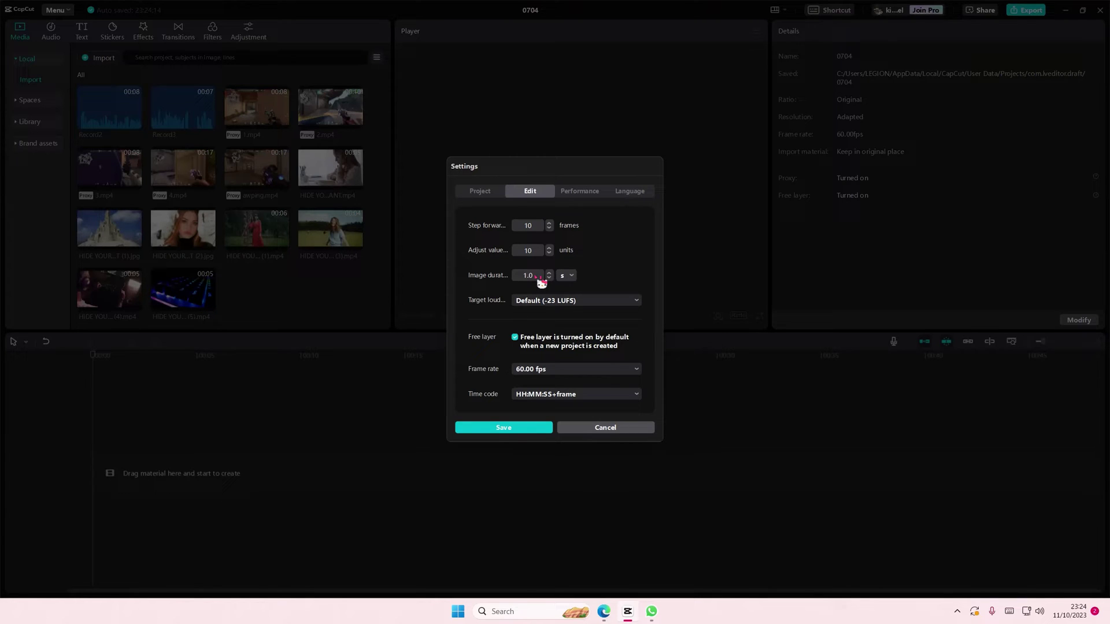
left_click(548, 272)
left_click(568, 276)
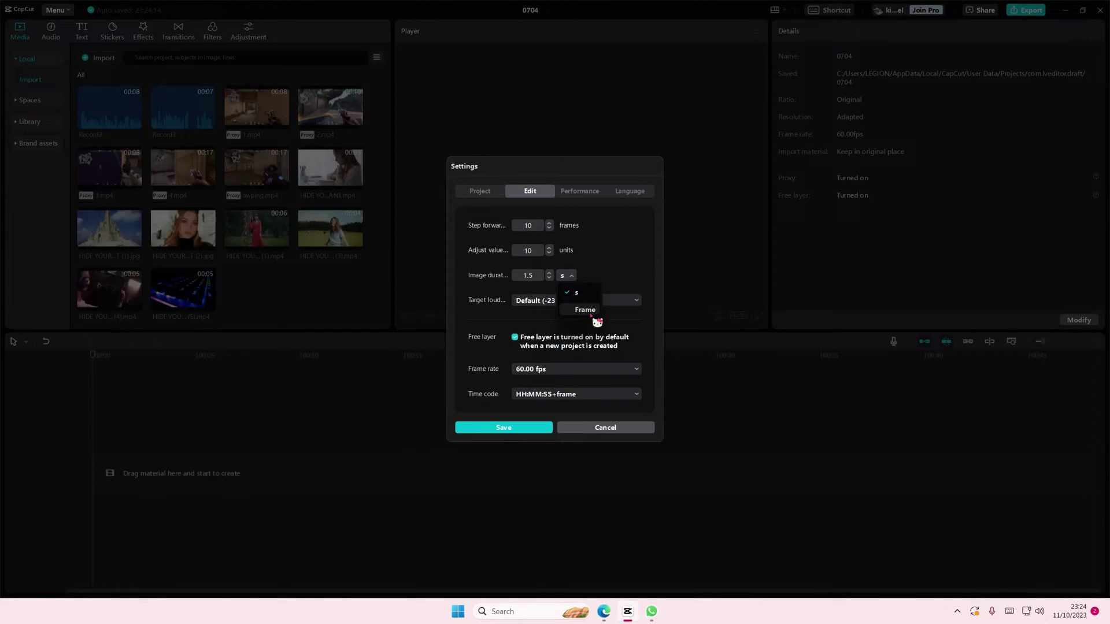
left_click(616, 276)
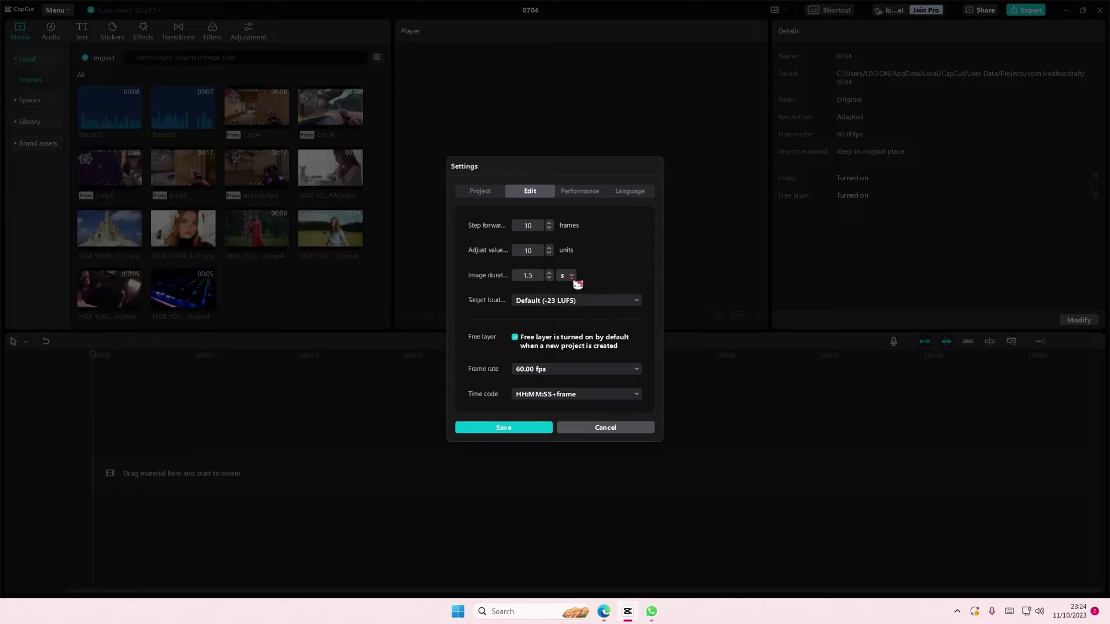
- Save the 1.5 s setting and drag three Halloween library images, including Grunge Halloween, onto the timeline
left_click(518, 426)
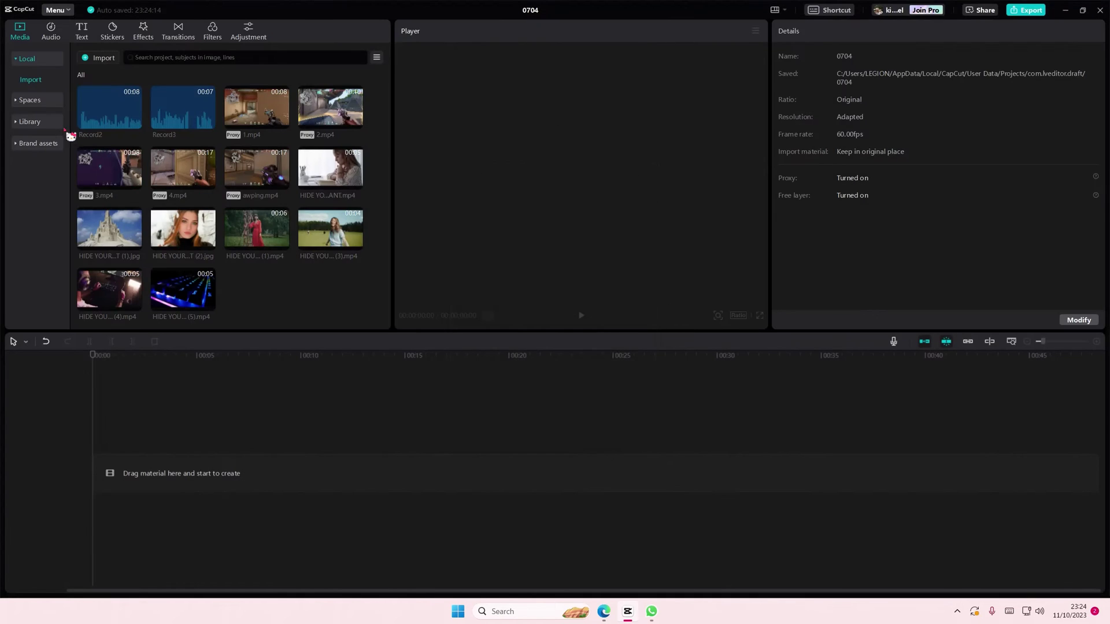
left_click(31, 121)
scroll(220, 250, "down", 5)
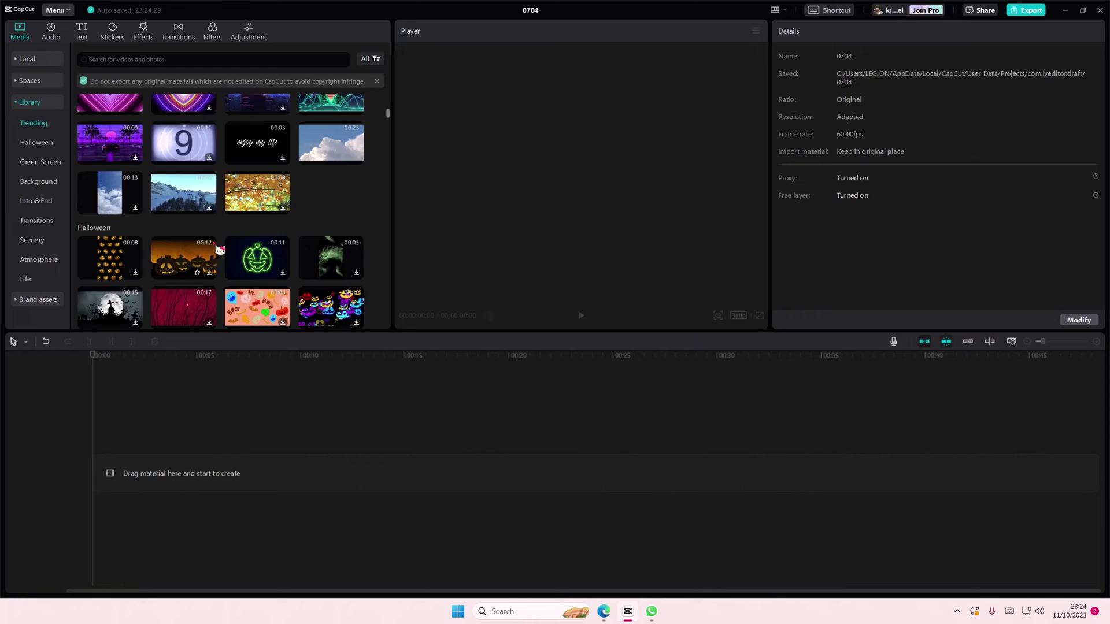
scroll(219, 250, "down", 3)
scroll(219, 250, "down", 2)
scroll(220, 250, "down", 2)
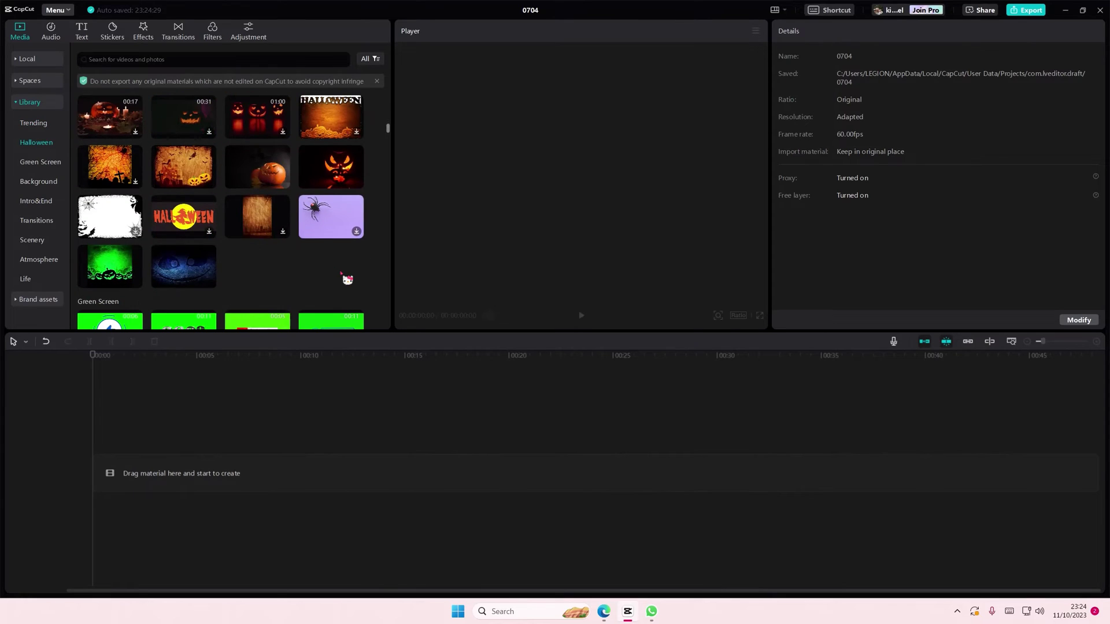
mouse_move(183, 266)
left_click_drag(195, 279, 99, 416)
mouse_move(255, 174)
left_mouse_down()
mouse_move(444, 500)
mouse_move(444, 430)
left_mouse_up()
left_click_drag(183, 164, 429, 473)
- Add the remaining Halloween images at the main track's end, zooming the timeline out
left_click_drag(571, 426, 889, 482)
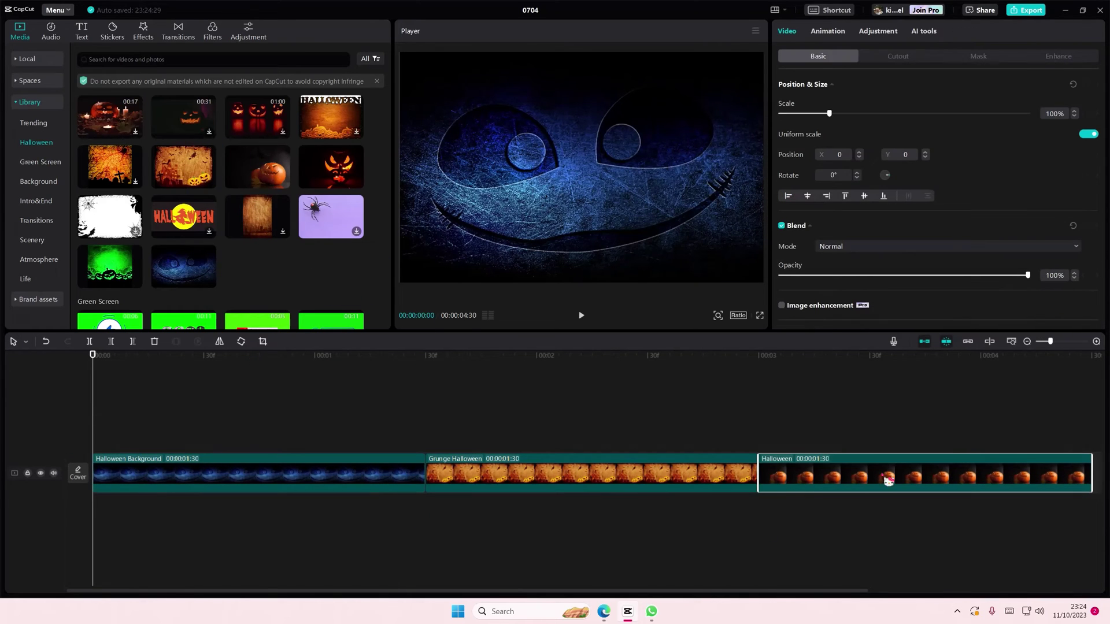
left_click_drag(338, 169, 1091, 460)
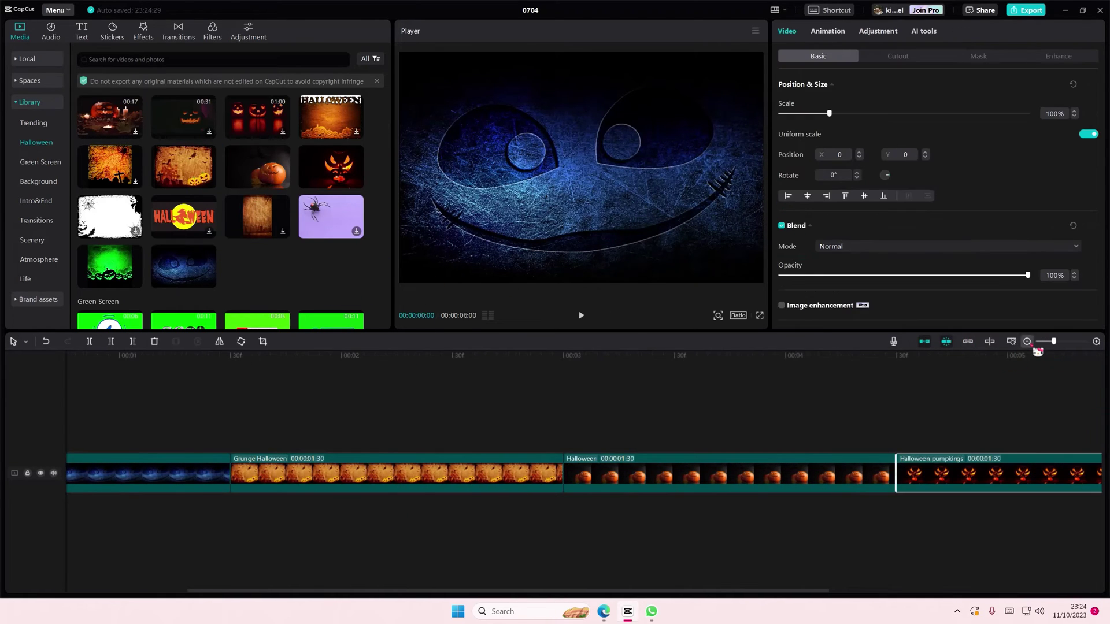
left_click(1037, 346)
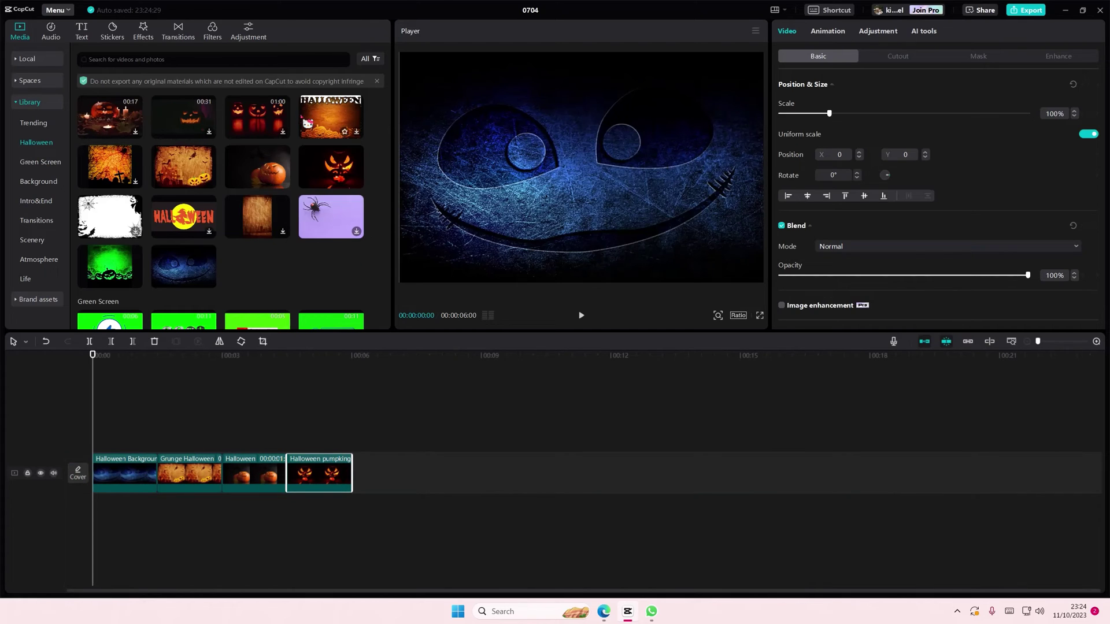
left_click_drag(331, 116, 382, 473)
scroll(217, 217, "up", 1)
left_click_drag(257, 115, 450, 462)
left_click(181, 373)
- Select the first clip and scrub through the clips to the final Happy Halloween image
left_click(105, 416)
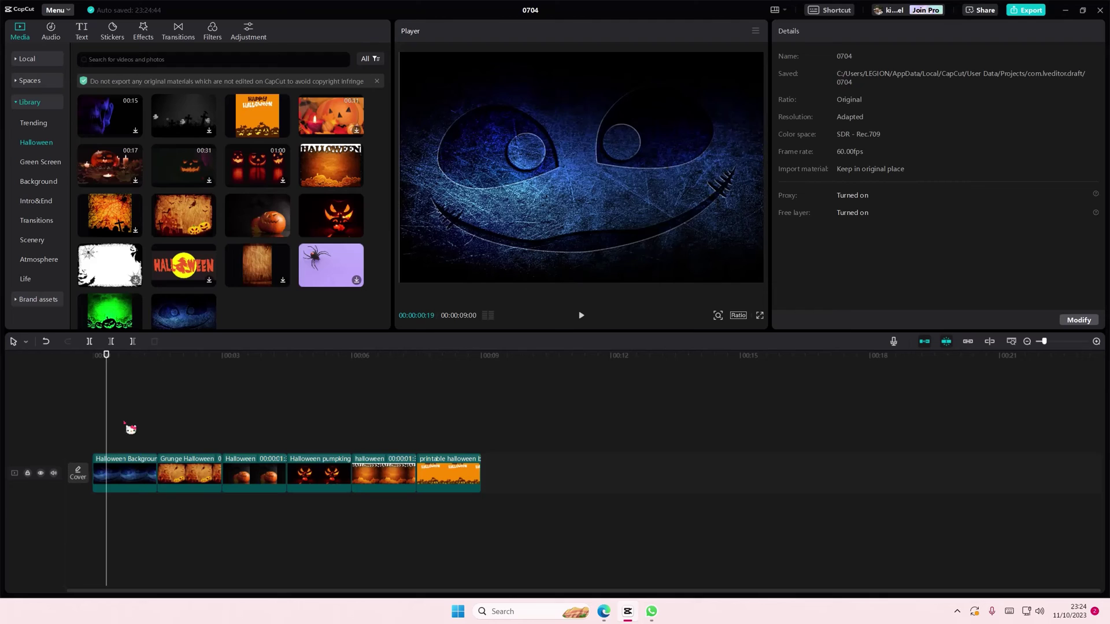
left_click(134, 465)
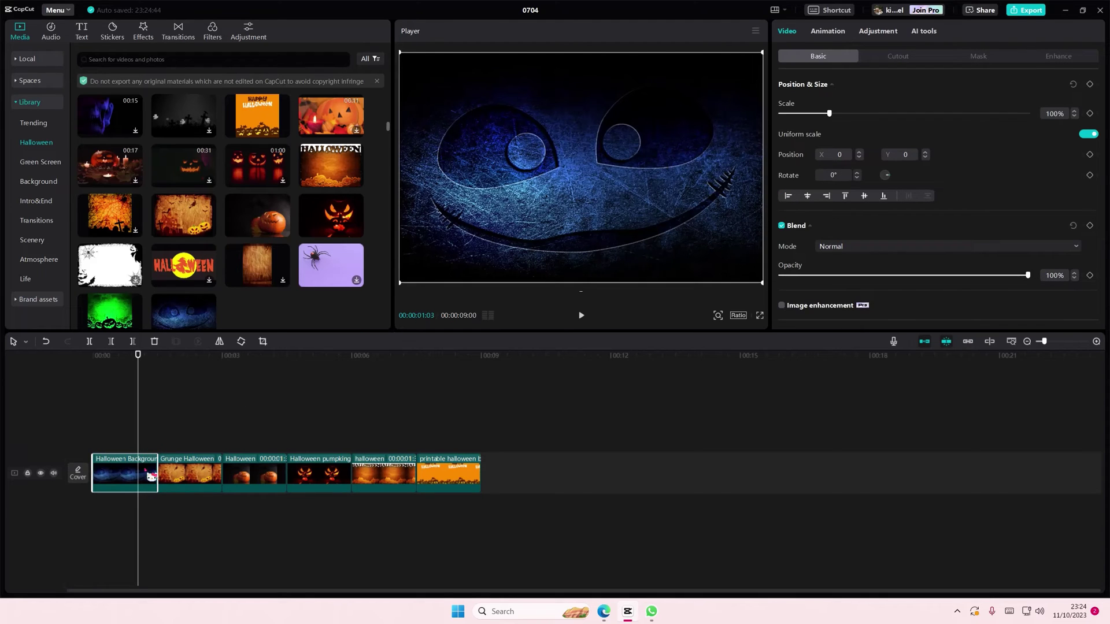
left_click_drag(136, 445, 154, 448)
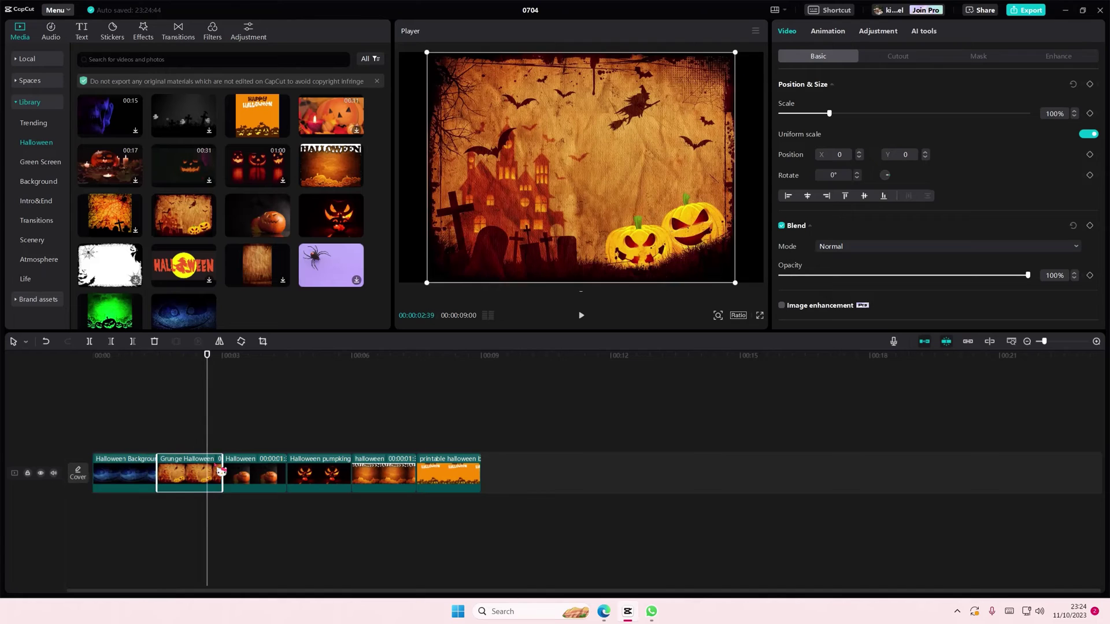
mouse_move(155, 444)
left_mouse_down()
mouse_move(289, 446)
mouse_move(301, 458)
left_mouse_up()
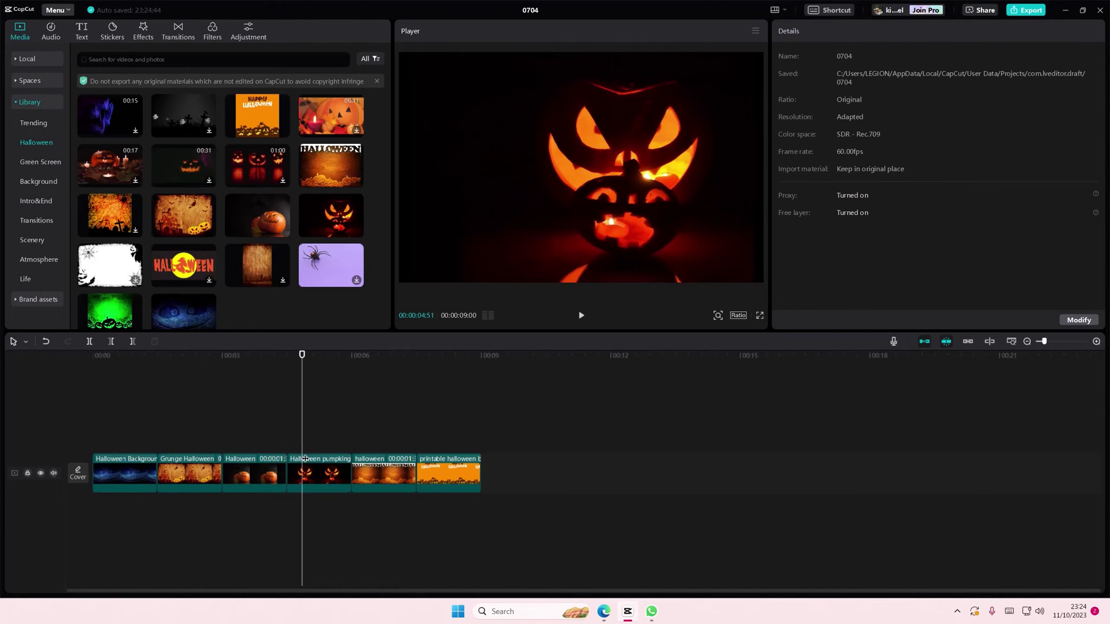
left_click(469, 446)
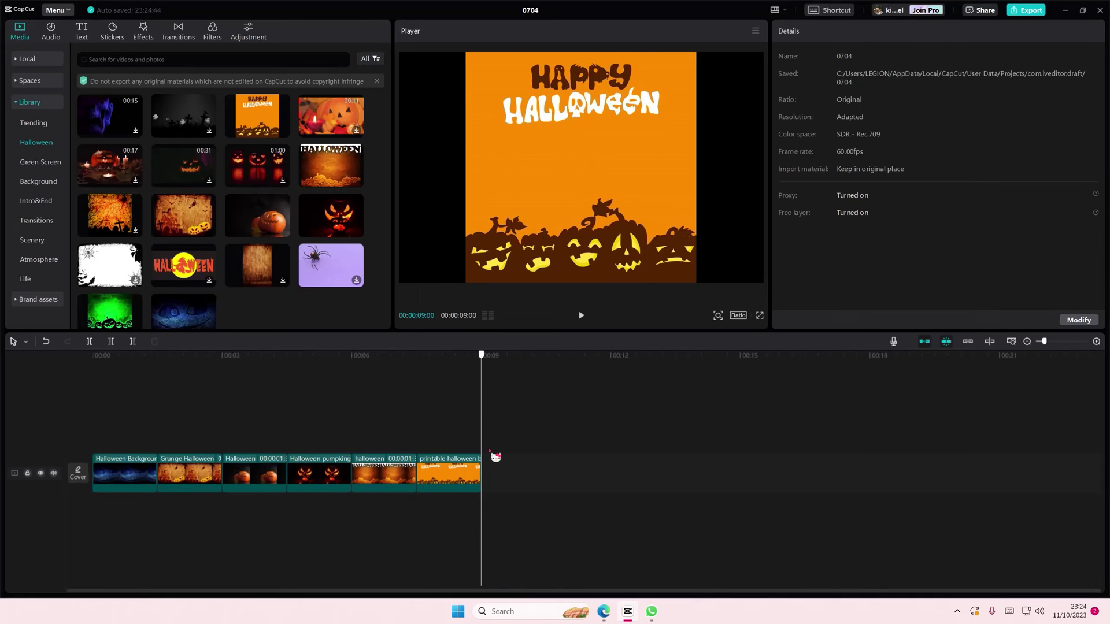